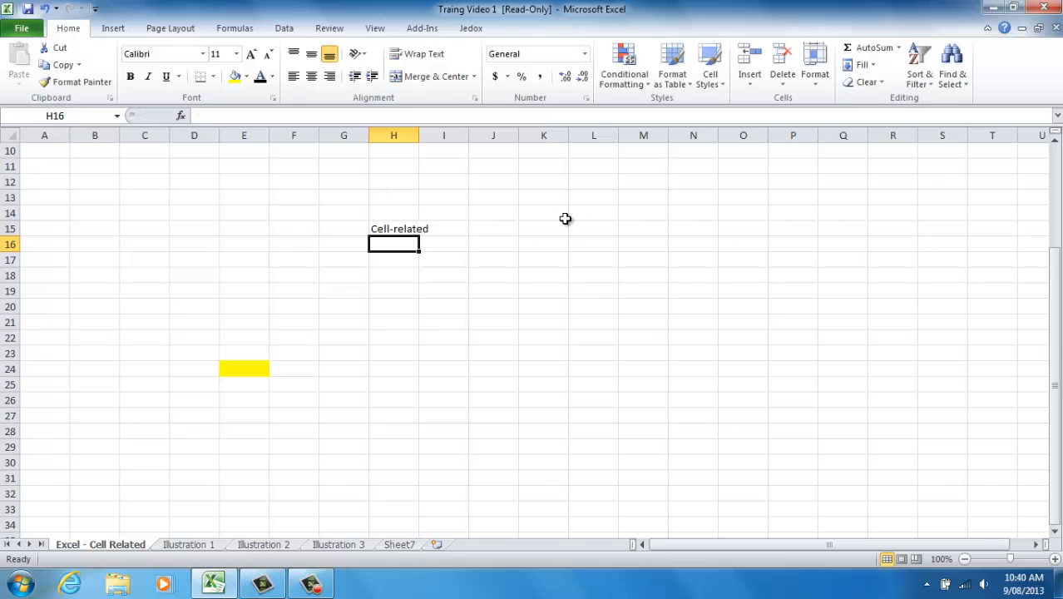
Complete the list below "Cell-related" with Multidimensional, Hierarchical and In Memory in cells H16 to H18.
type("Mul")
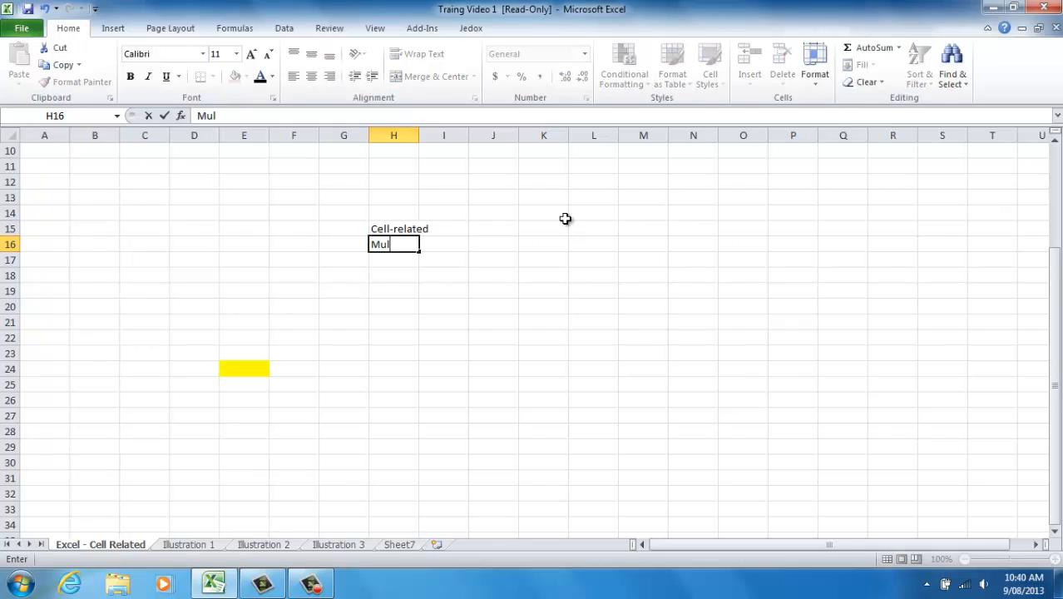
type("tidimensional")
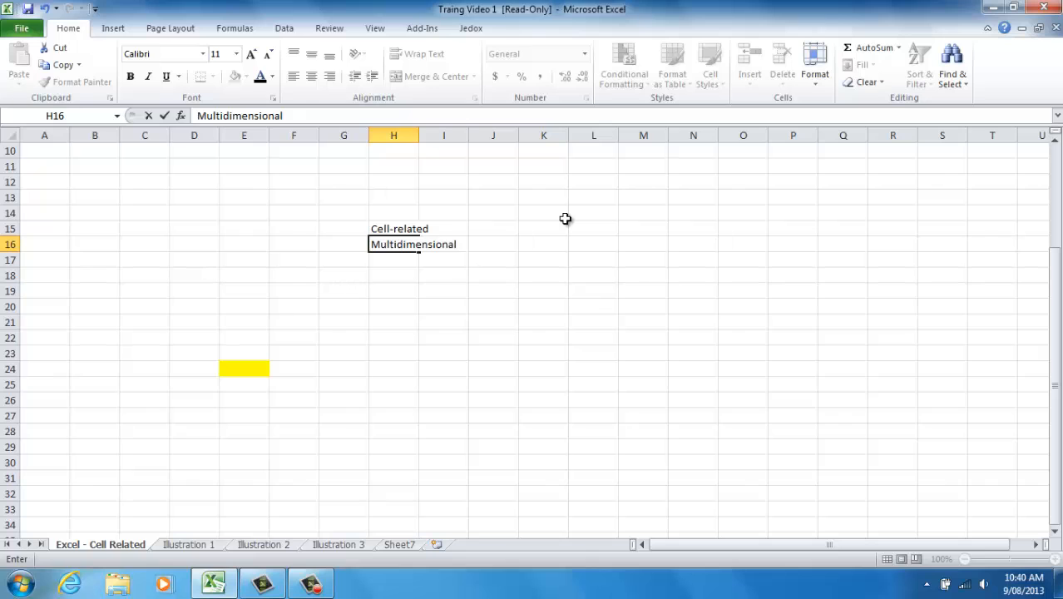
key("Return")
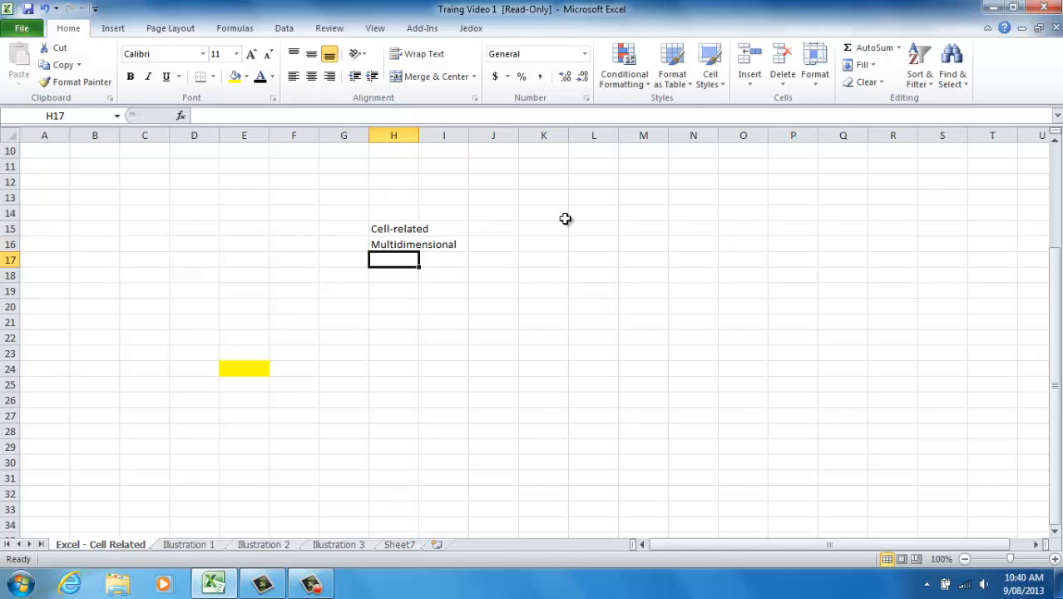
type("Hierarch")
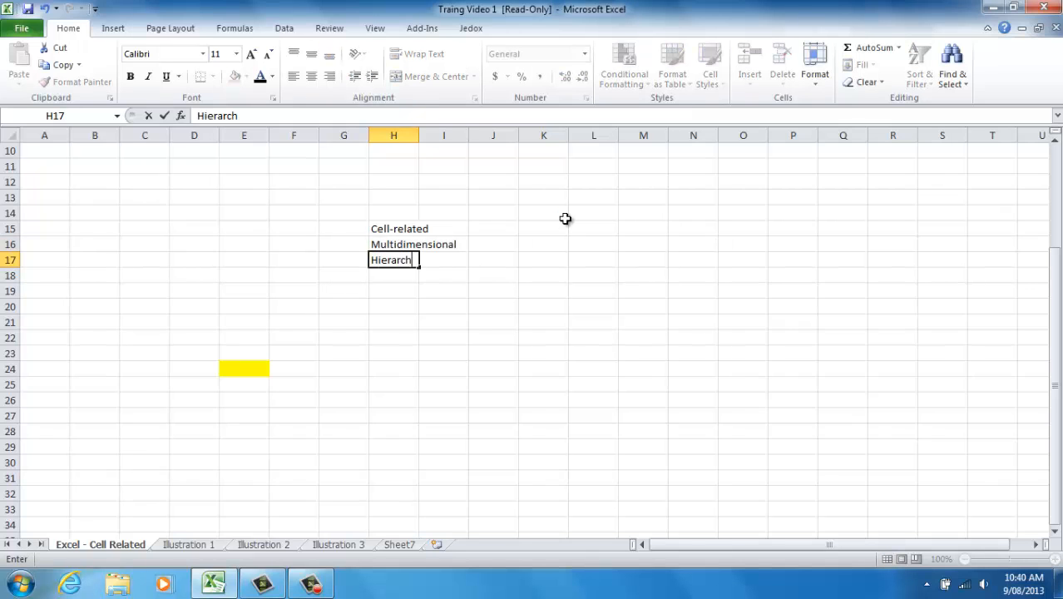
type("ical")
key("Return")
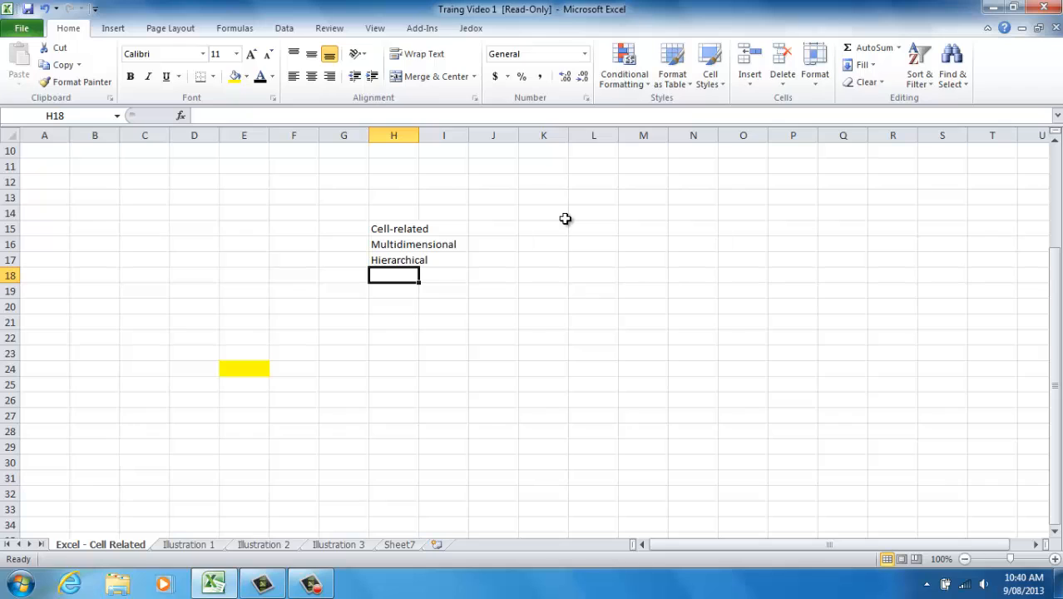
type("In Mem")
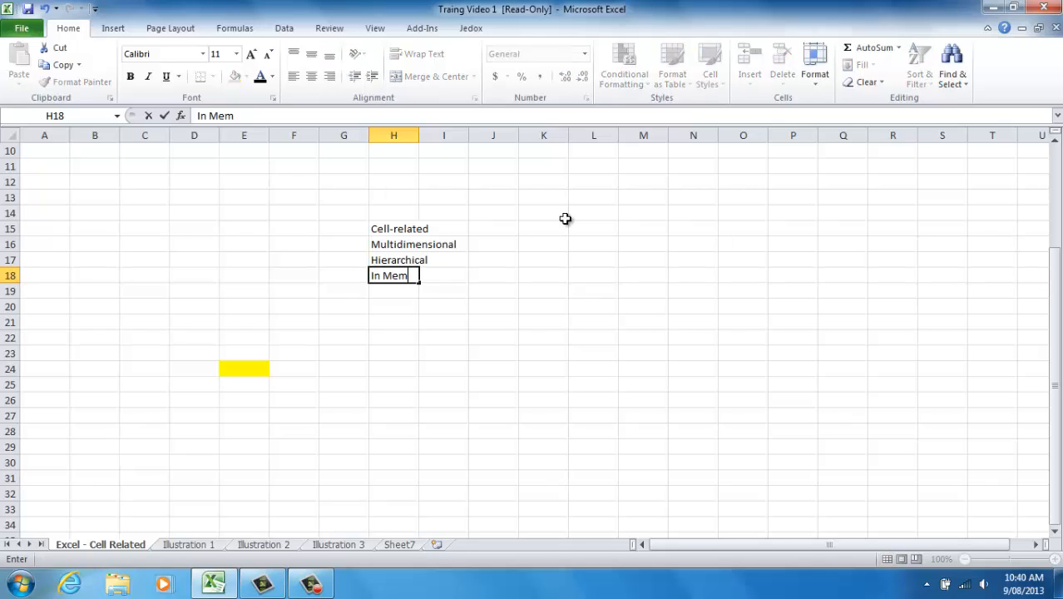
type("ory")
key("Return")
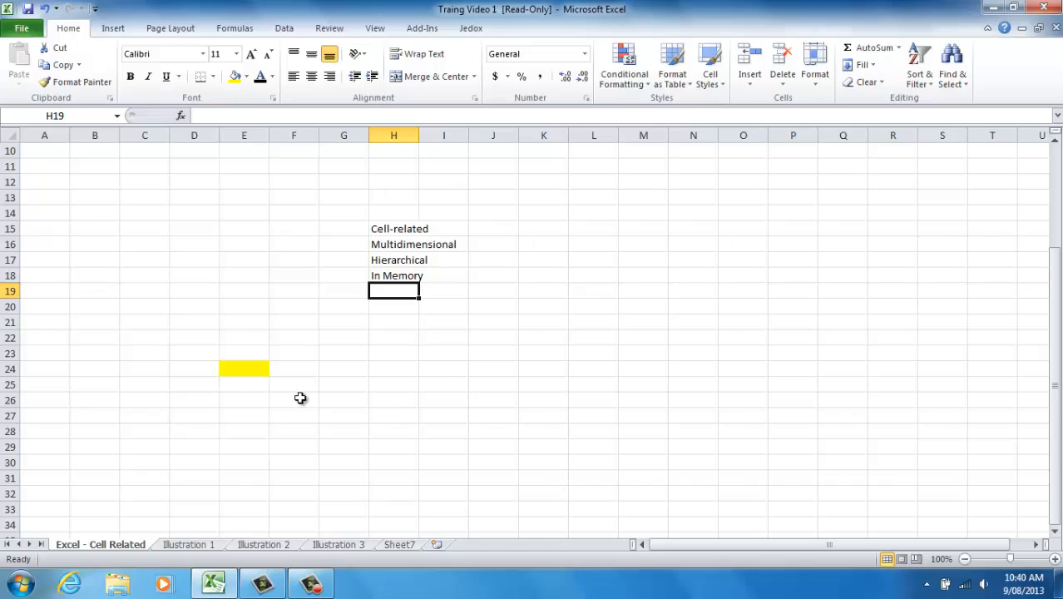
Select the yellow cell E24, then examine the measure, product, scenario, year and database header cells on the Illustration 1 sheet.
left_click(244, 370)
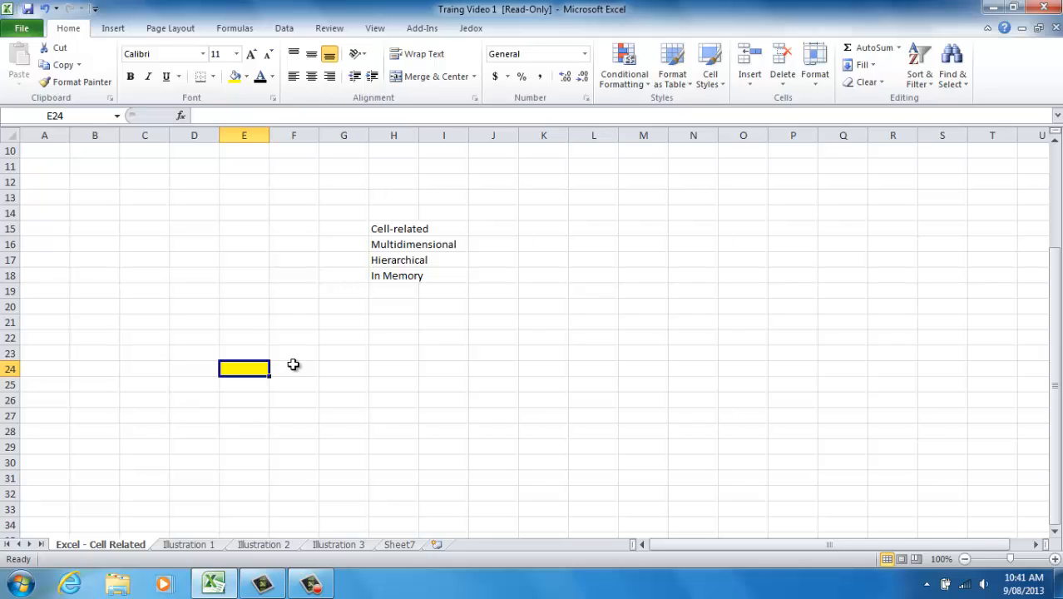
left_click(196, 545)
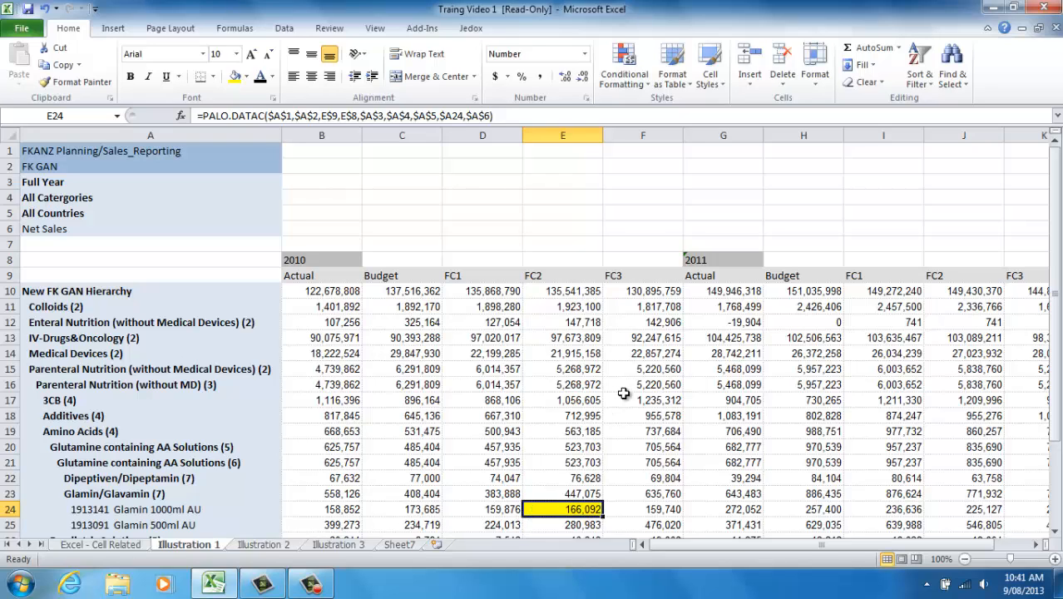
left_click(199, 234)
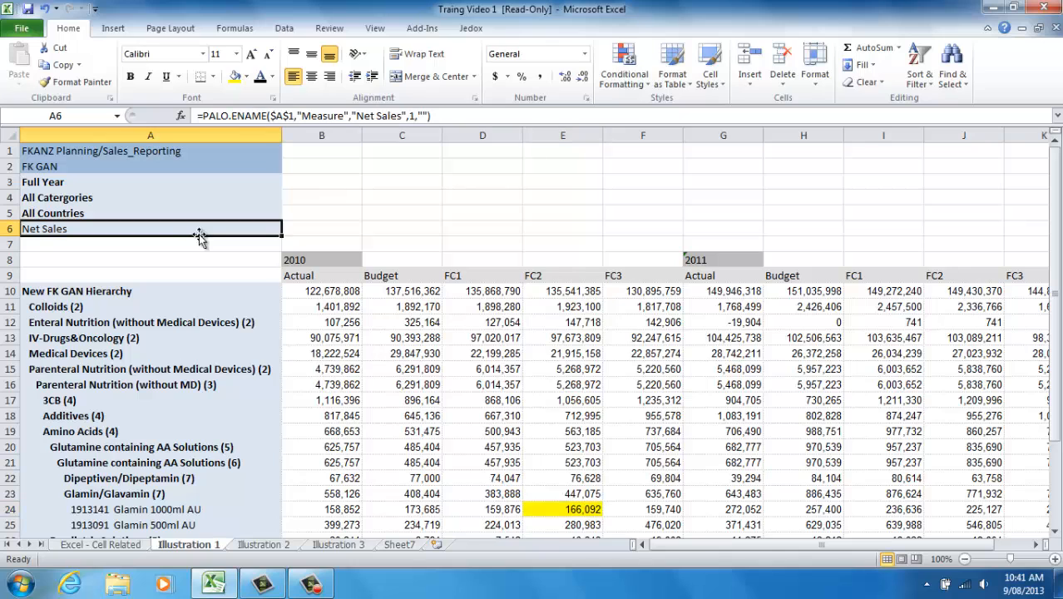
left_click_drag(189, 292, 193, 474)
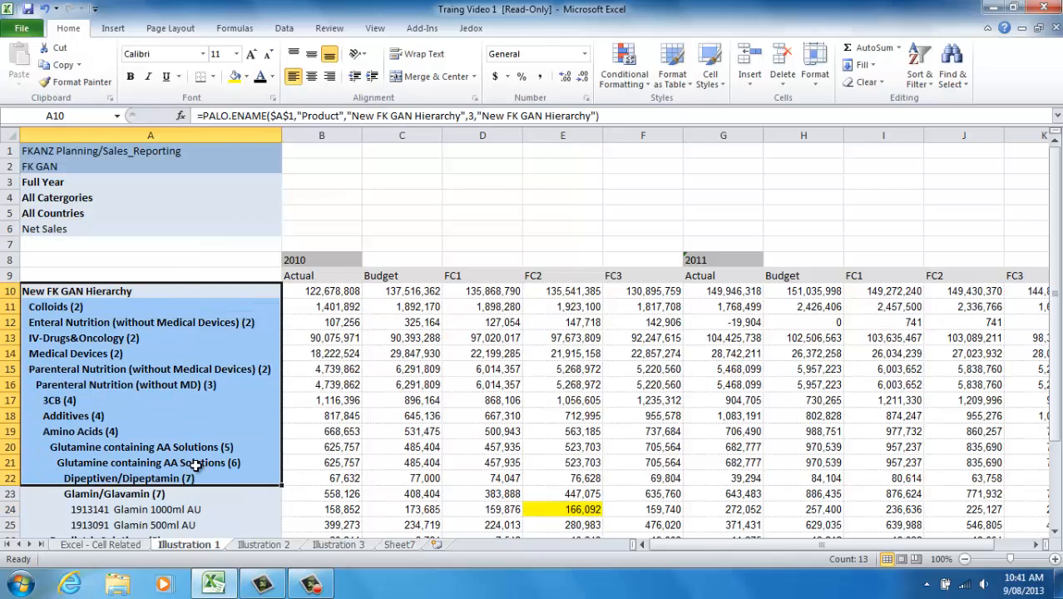
left_click_drag(298, 279, 628, 281)
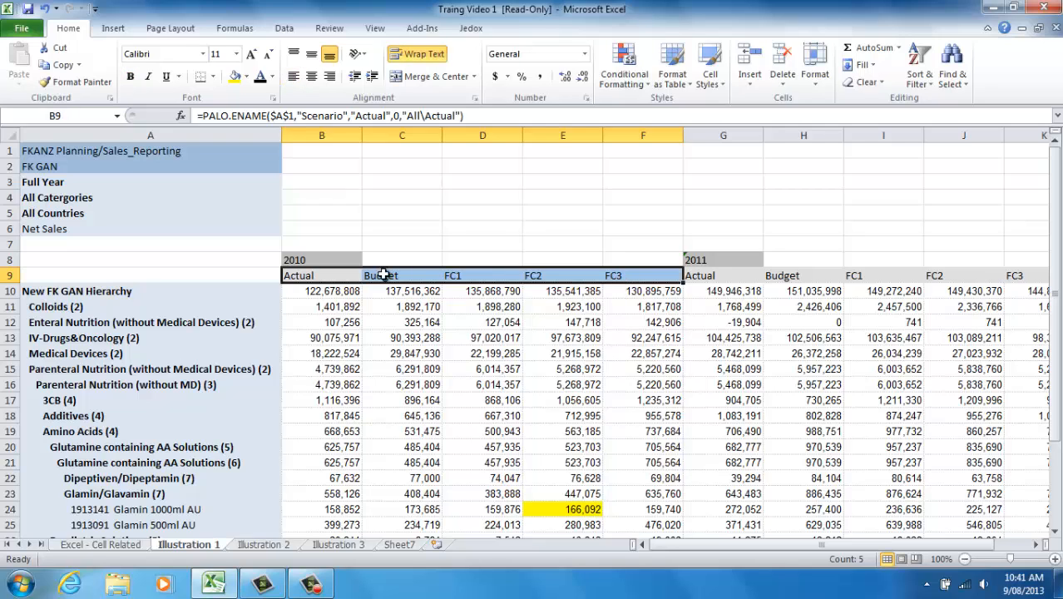
left_click(320, 259)
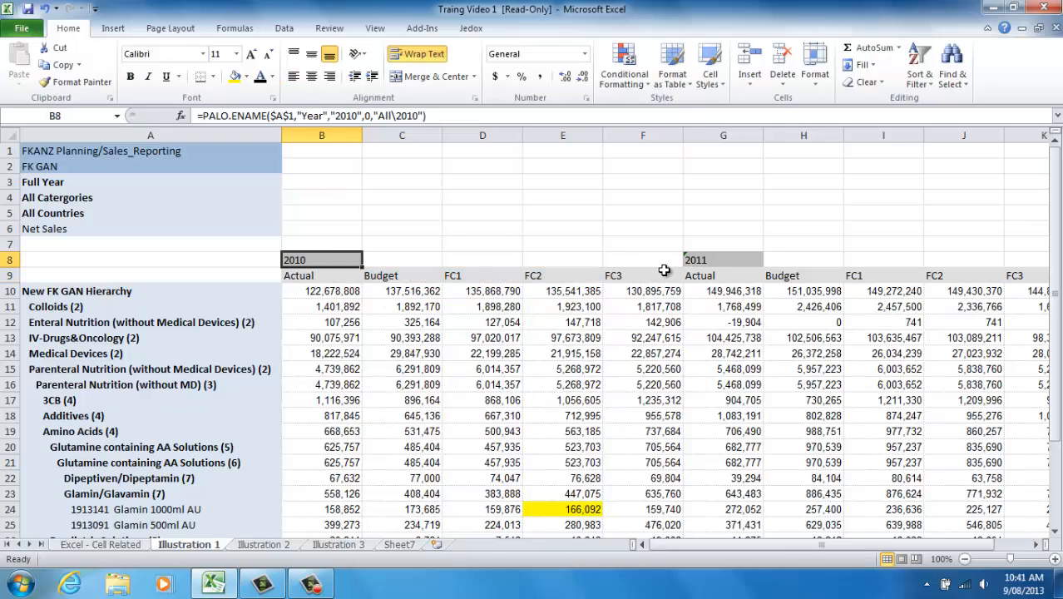
left_click(694, 259)
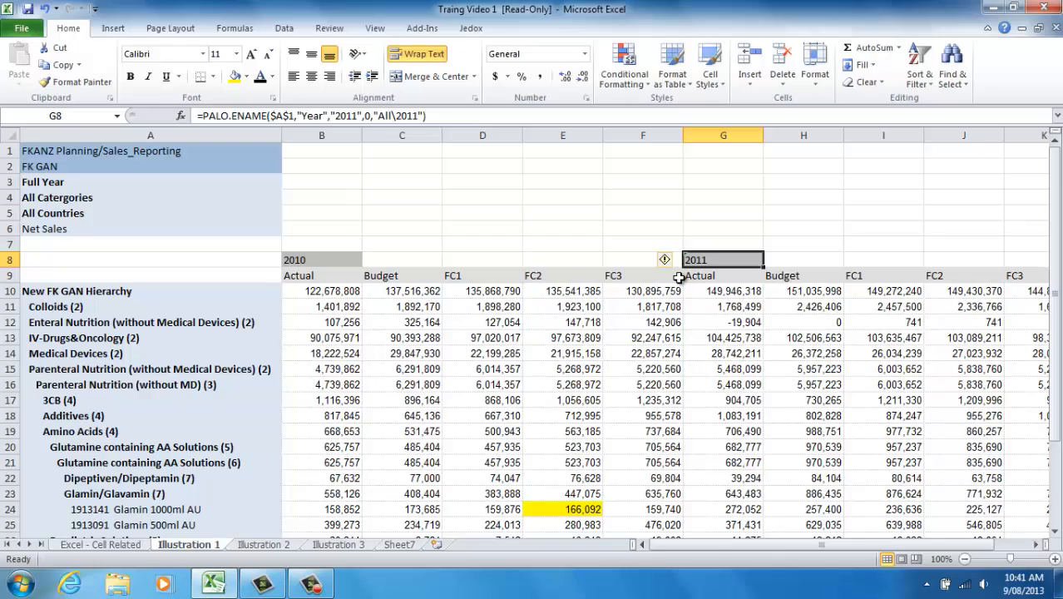
left_click(153, 150)
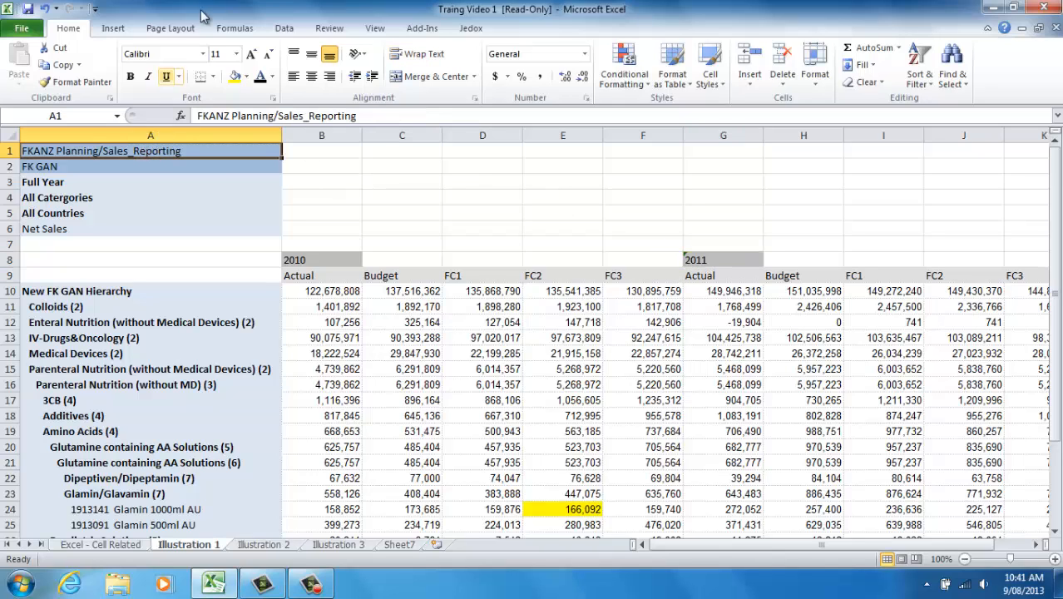
Inspect the PALO.DATAC formula in the highlighted cell E24 and the year reference in E8.
left_click(590, 511)
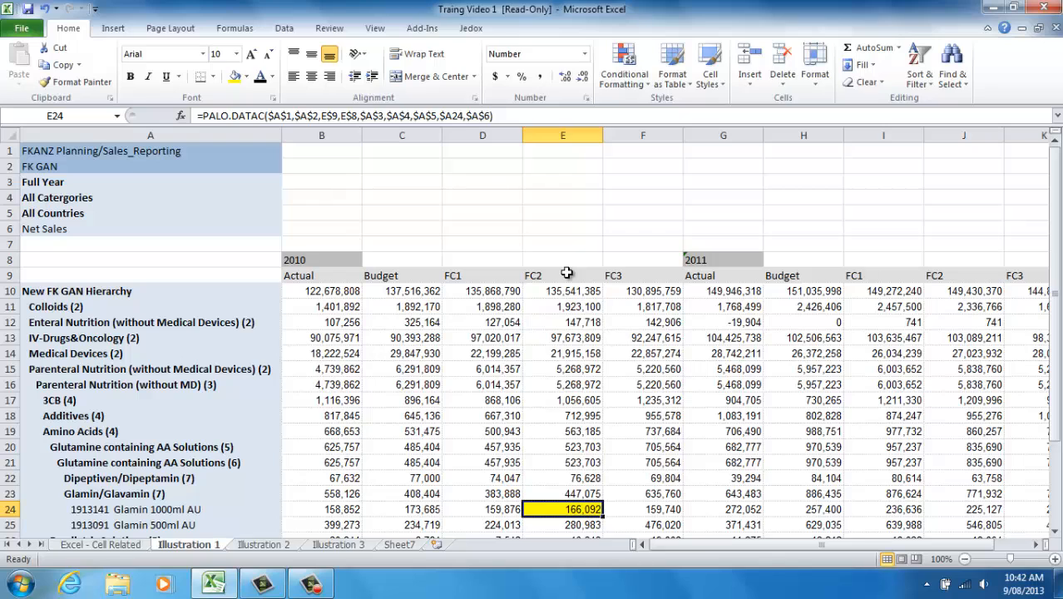
double_click(573, 508)
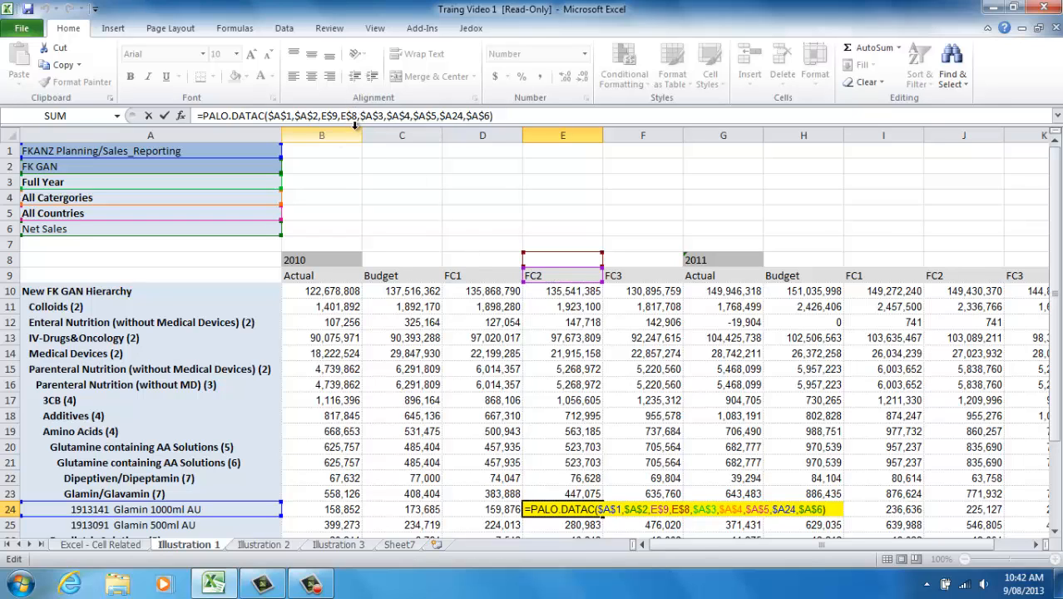
left_click(545, 261)
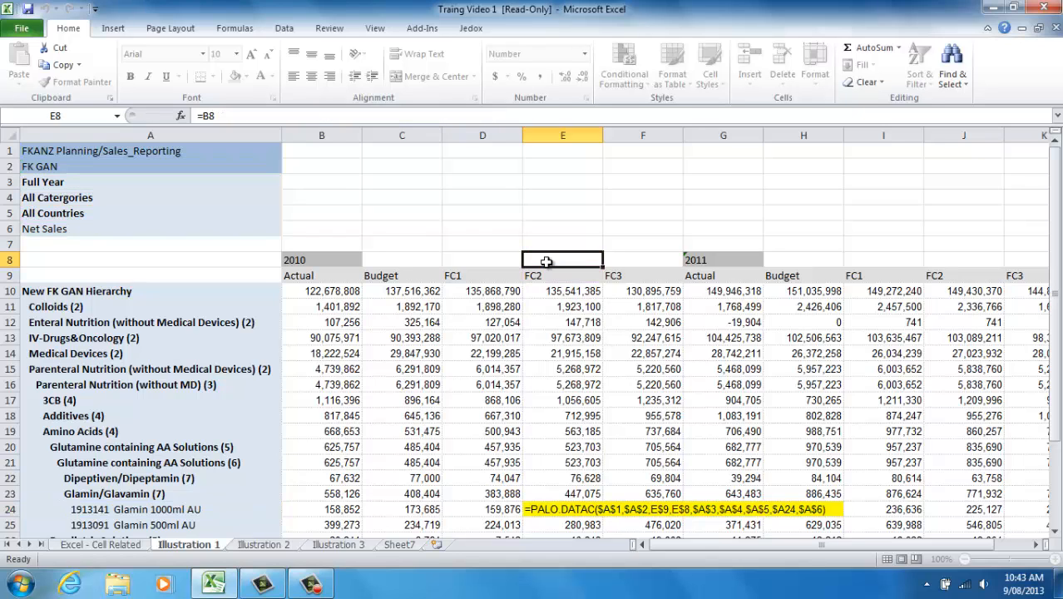
double_click(546, 261)
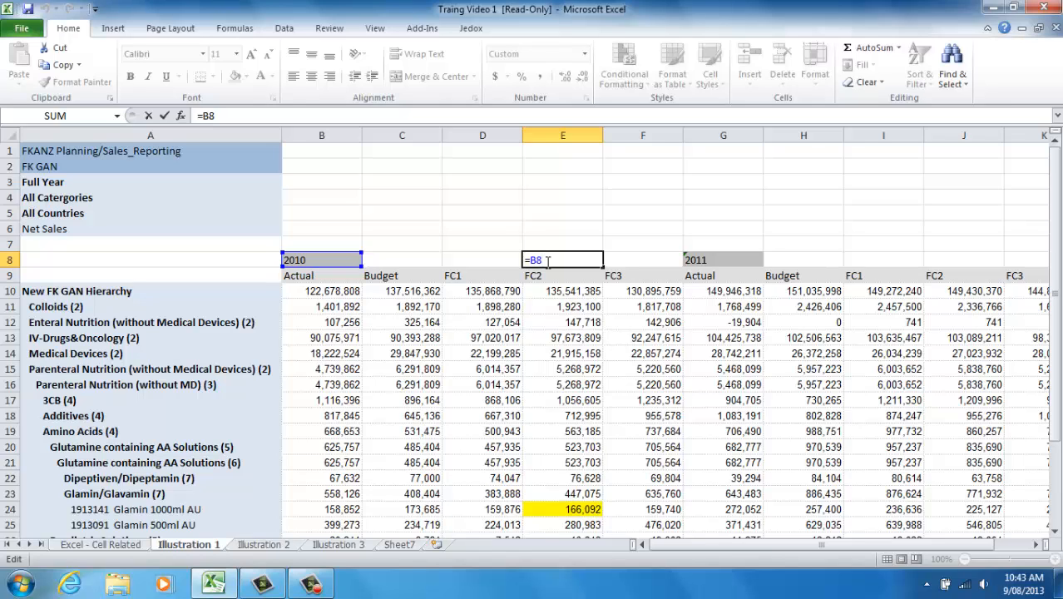
key("Escape")
Reopen the formula in E24 to trace the dimension cells it references, leaving it unchanged.
left_click(555, 509)
double_click(555, 508)
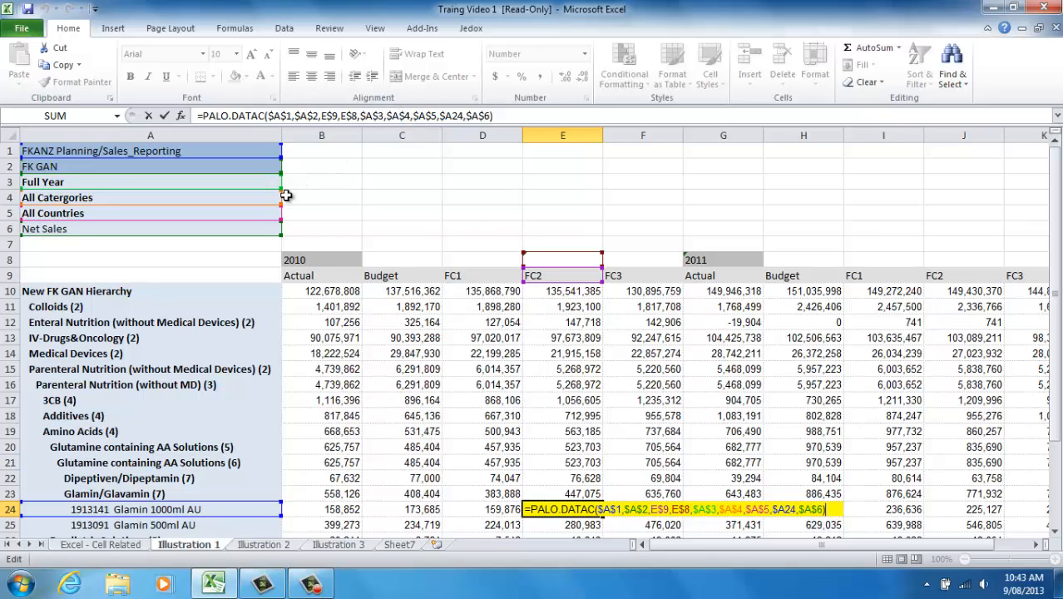
left_click_drag(281, 198, 280, 198)
key("Return")
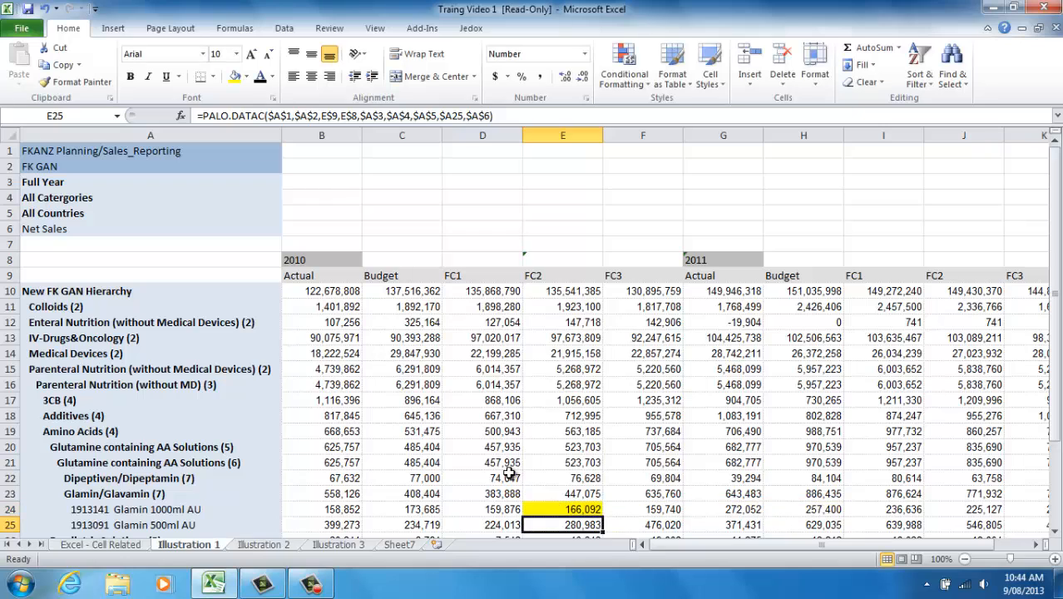
Compare the FC2 formula of the New FK GAN Hierarchy total in E10 with the Glamin 1000ml formula in E24.
left_click(548, 509)
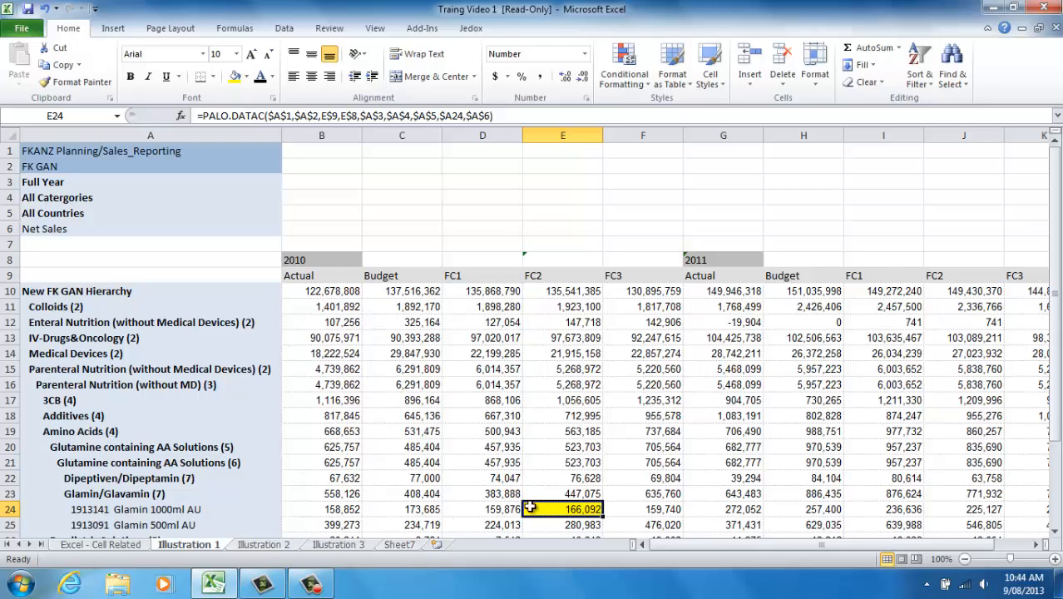
left_click(562, 290)
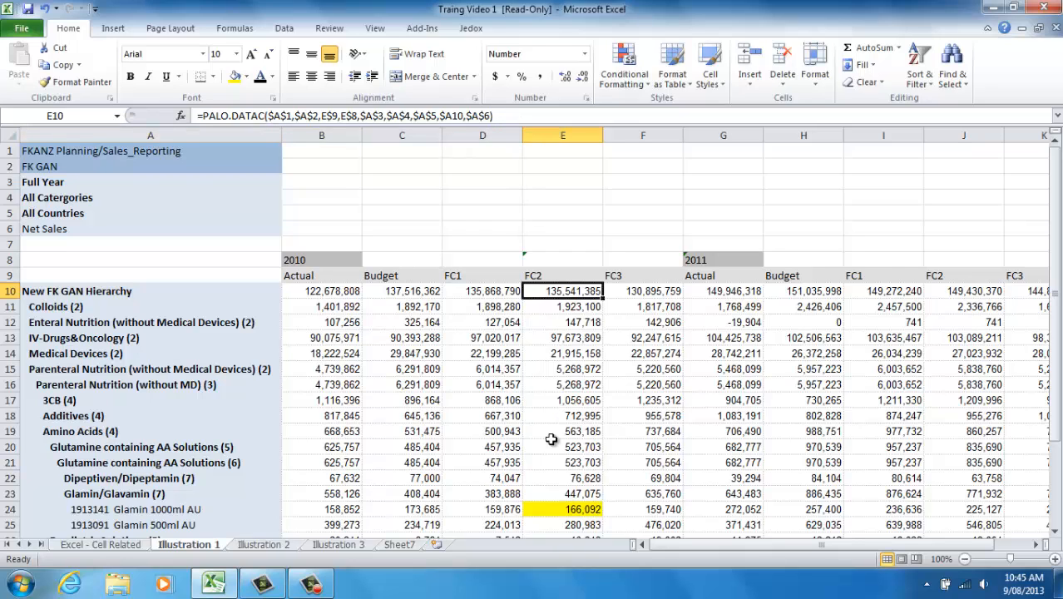
left_click(562, 508)
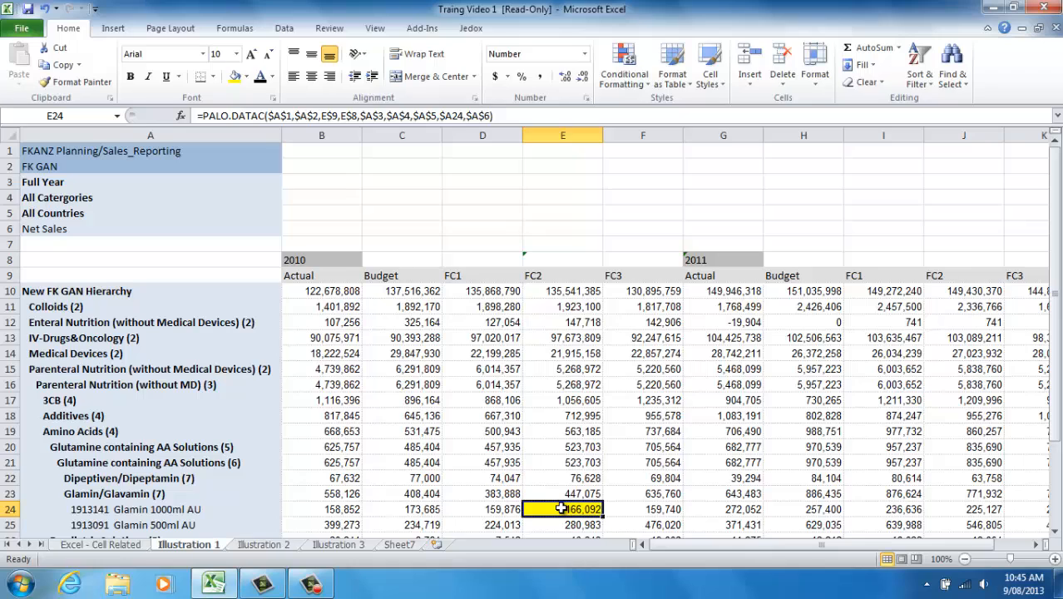
left_click(554, 289)
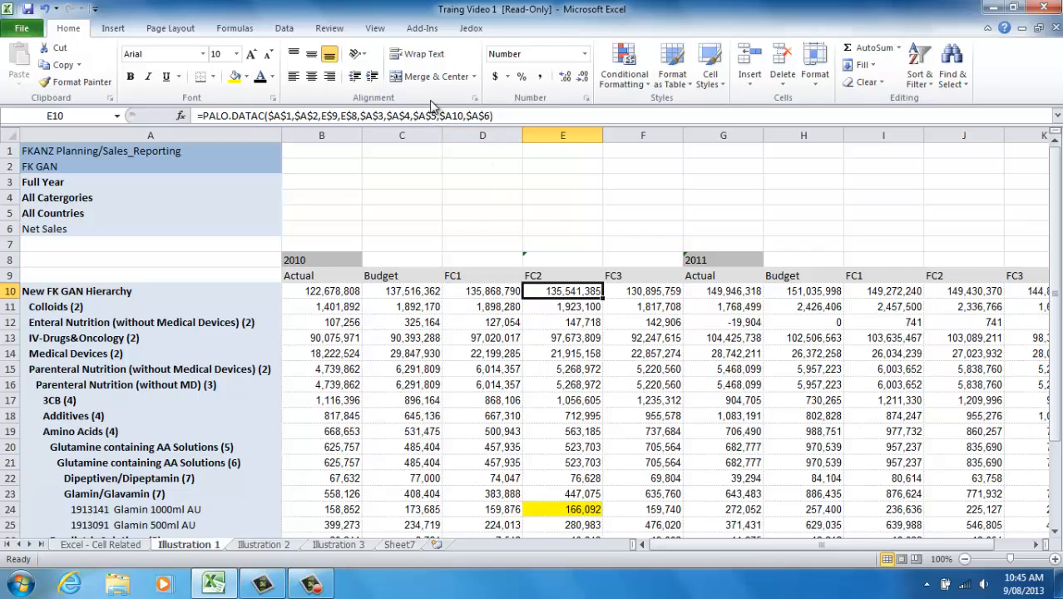
left_click(561, 511)
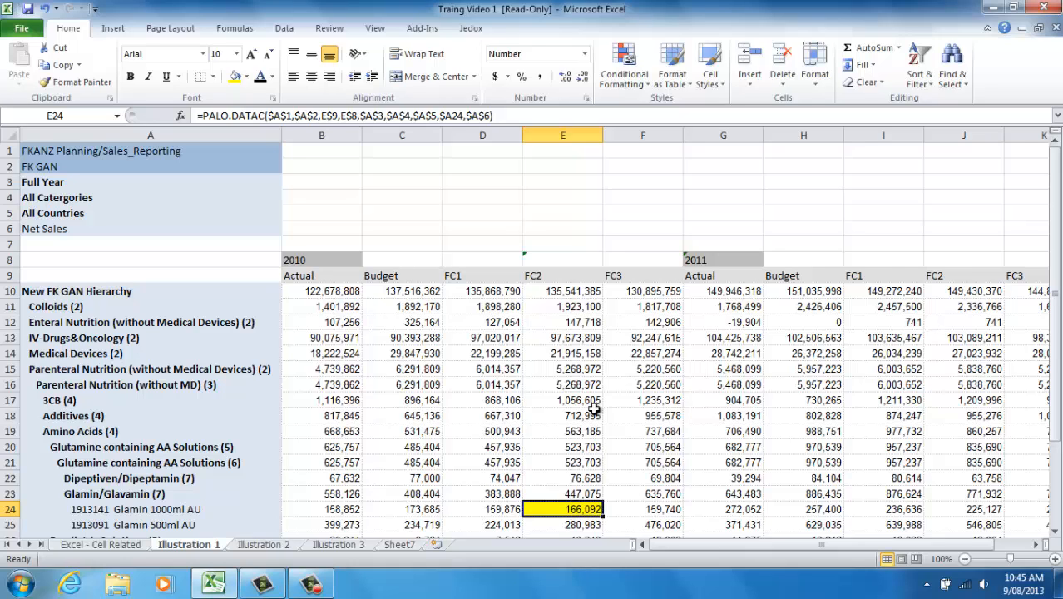
left_click(557, 291)
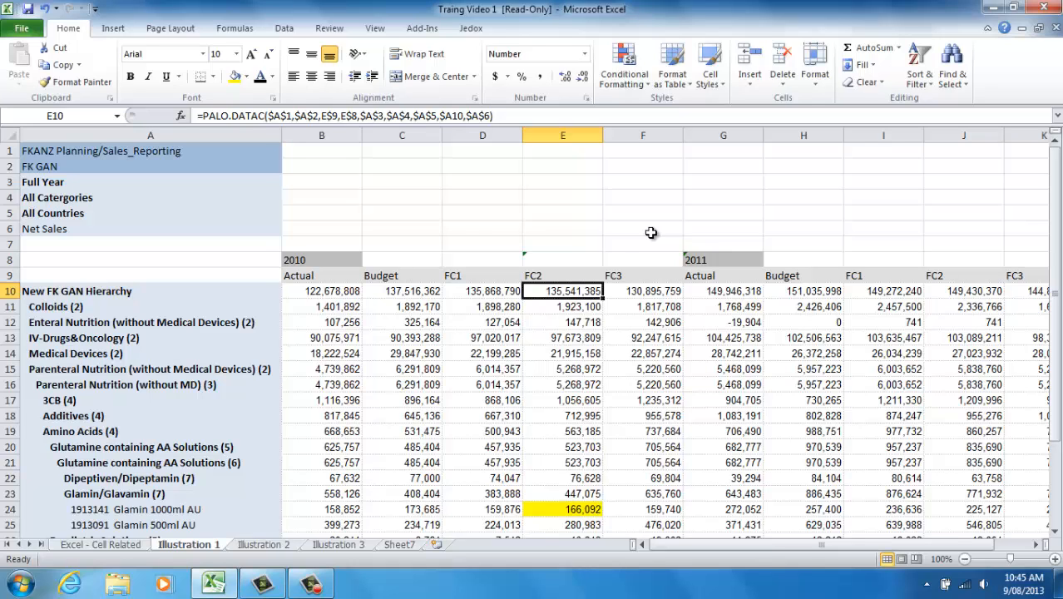
left_click(586, 508)
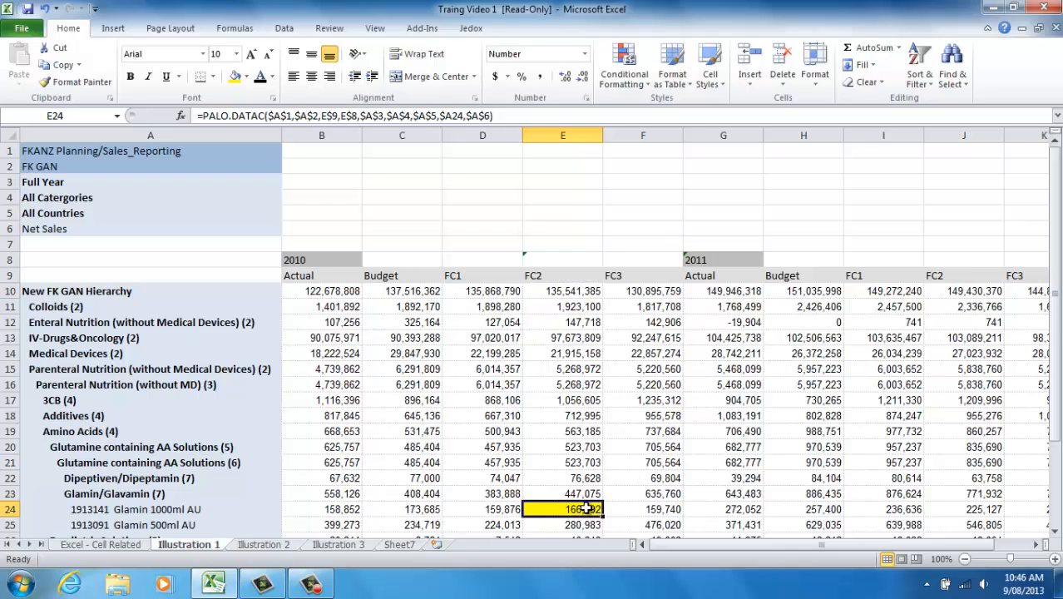
double_click(591, 505)
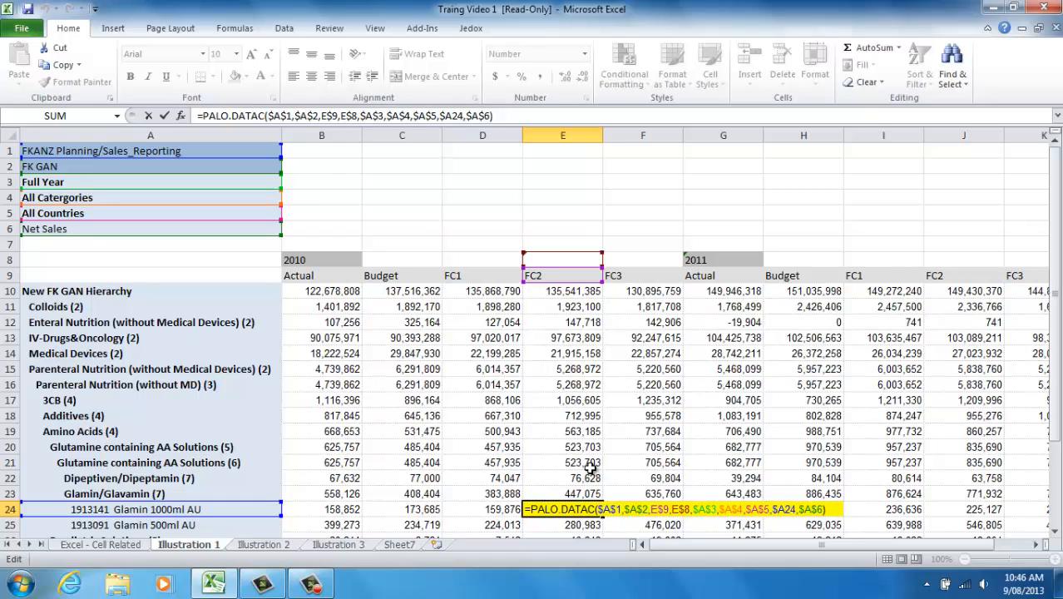
key("Return")
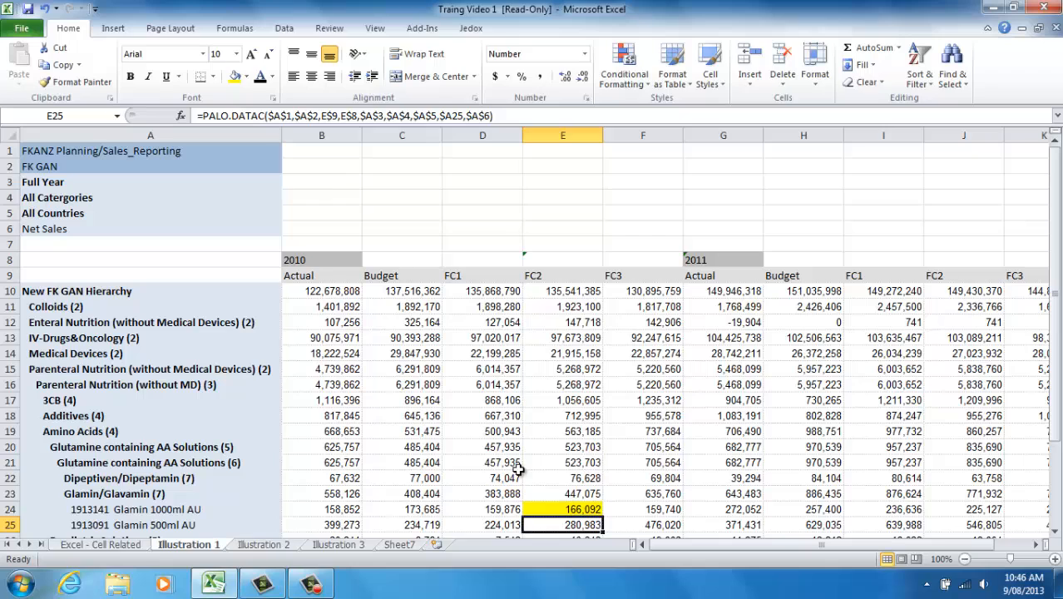
On the Illustration 2 sheet, expand Parenteral Nutrition (without Medical Devices) (2) and its child Parenteral Nutrition (without MD) (3).
left_click(263, 544)
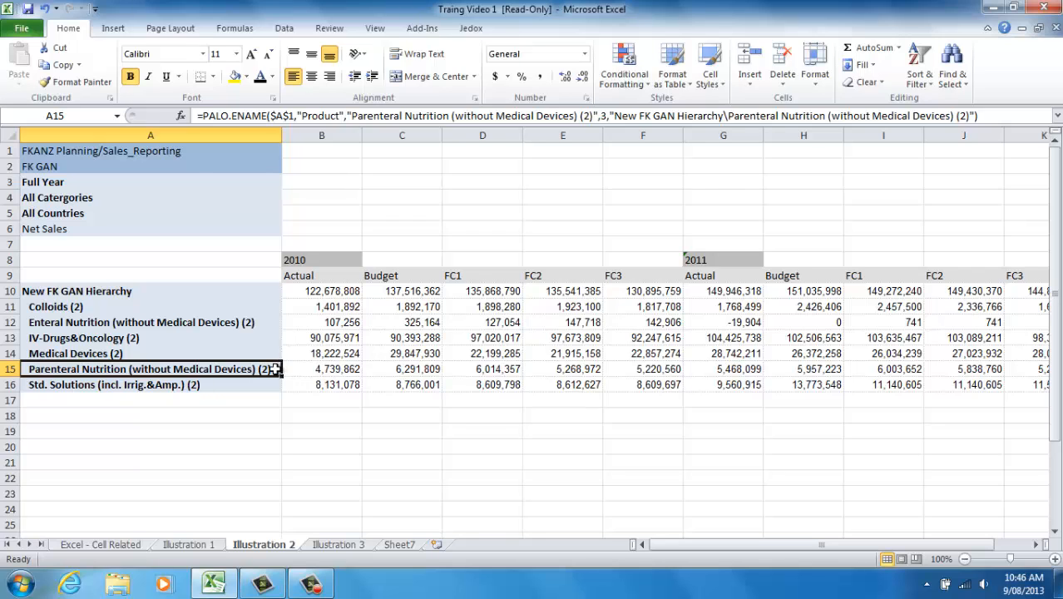
double_click(256, 368)
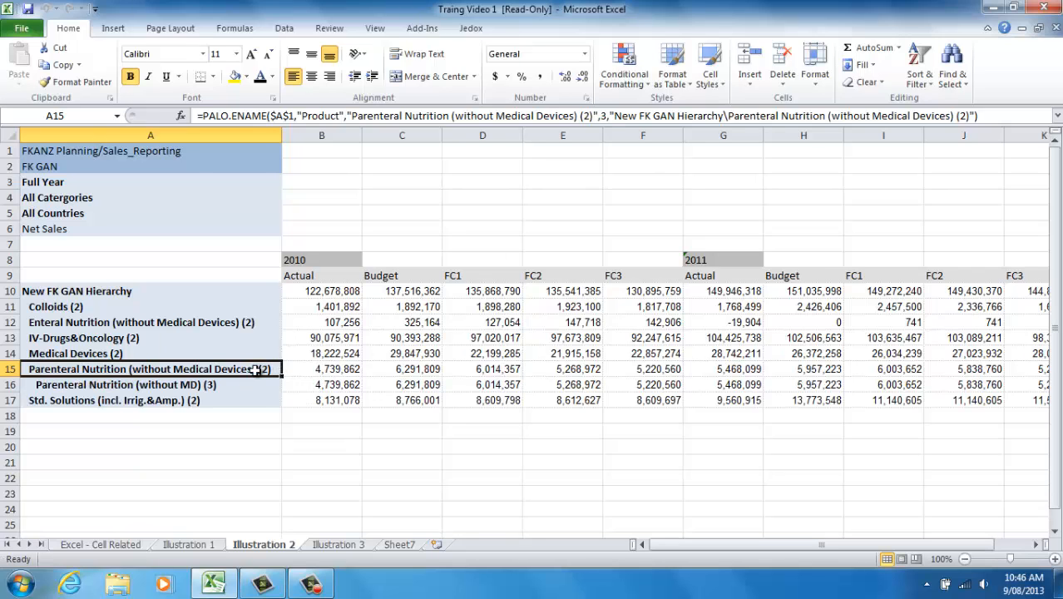
left_click(196, 384)
double_click(196, 384)
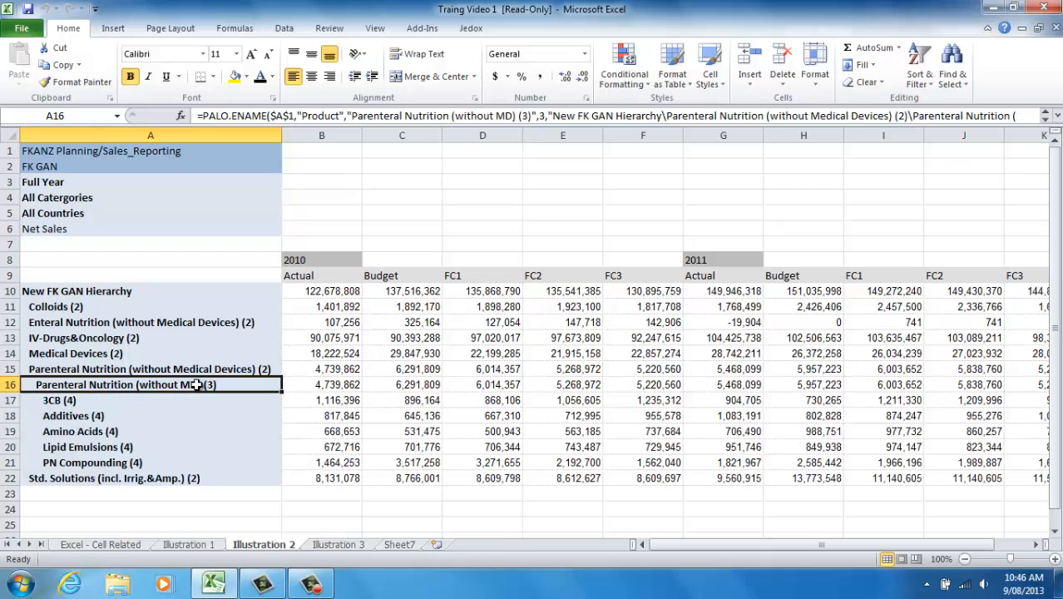
Expand Amino Acids (4), then drill into Glutamine containing AA Solutions (5) and Glutamine containing AA Solutions (6).
double_click(176, 431)
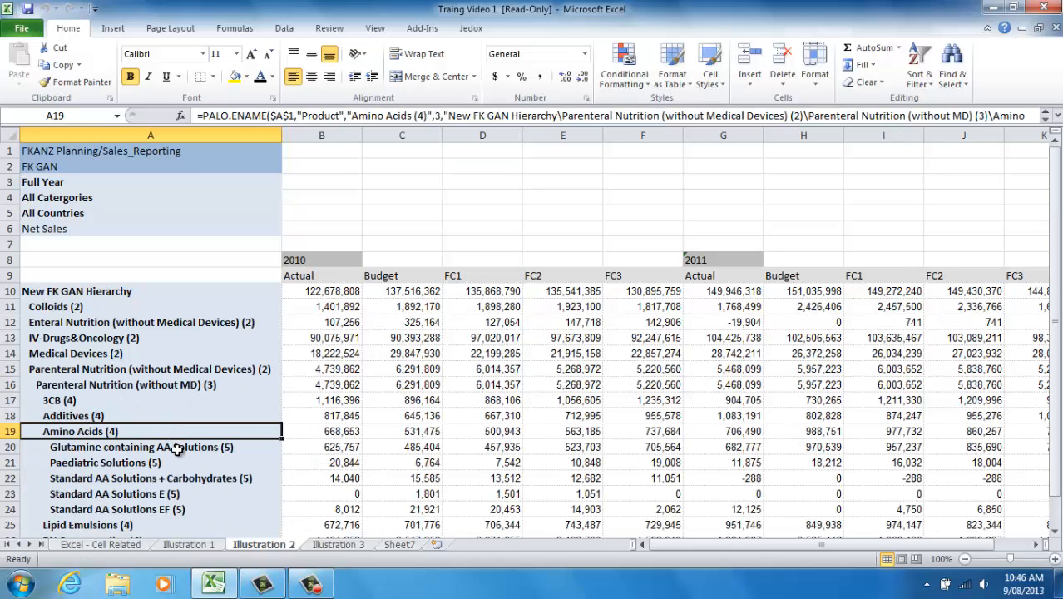
double_click(177, 448)
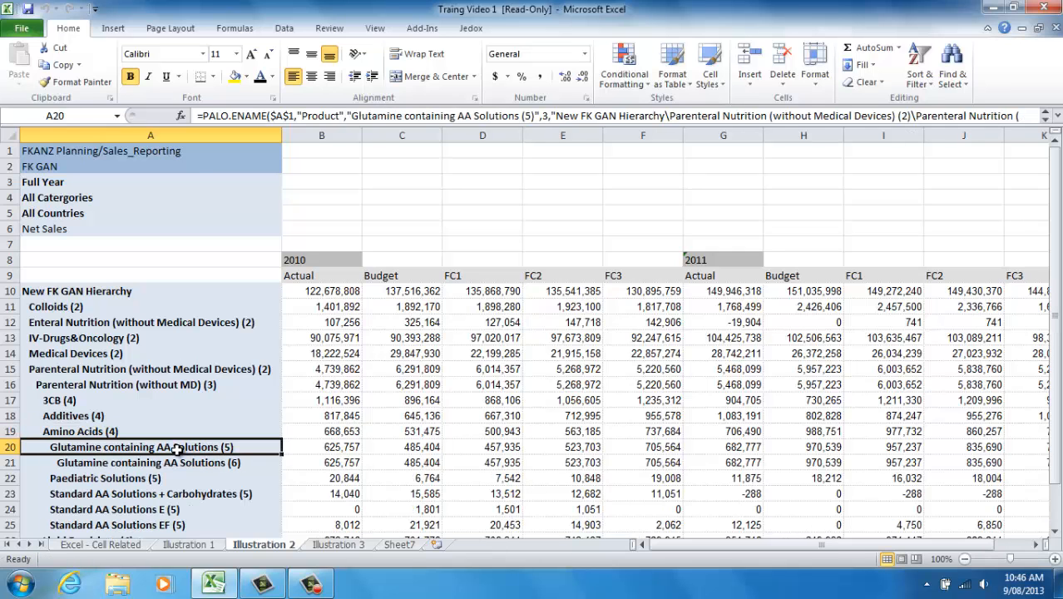
double_click(198, 469)
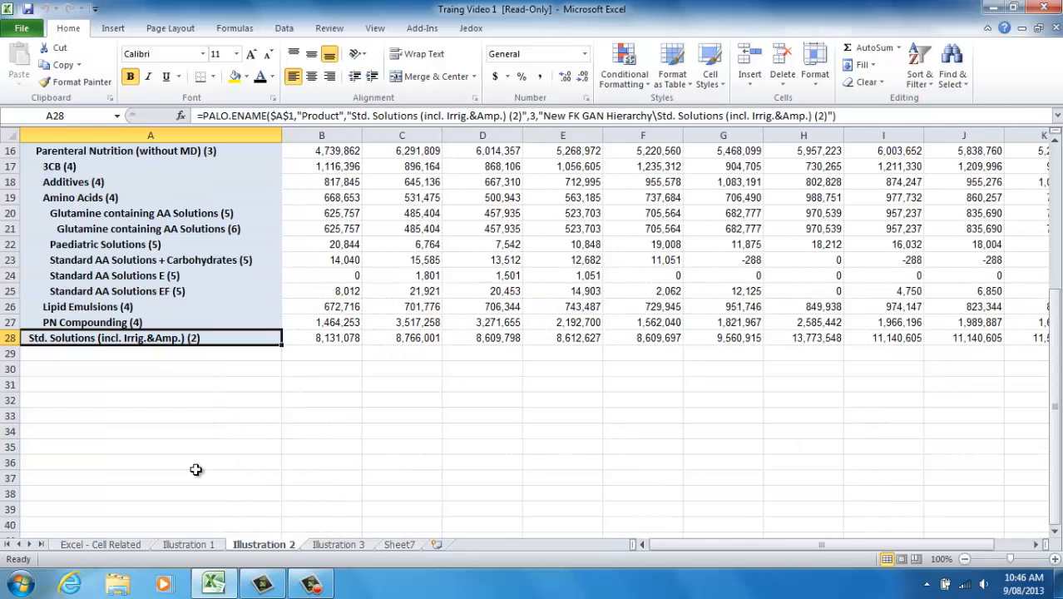
double_click(177, 230)
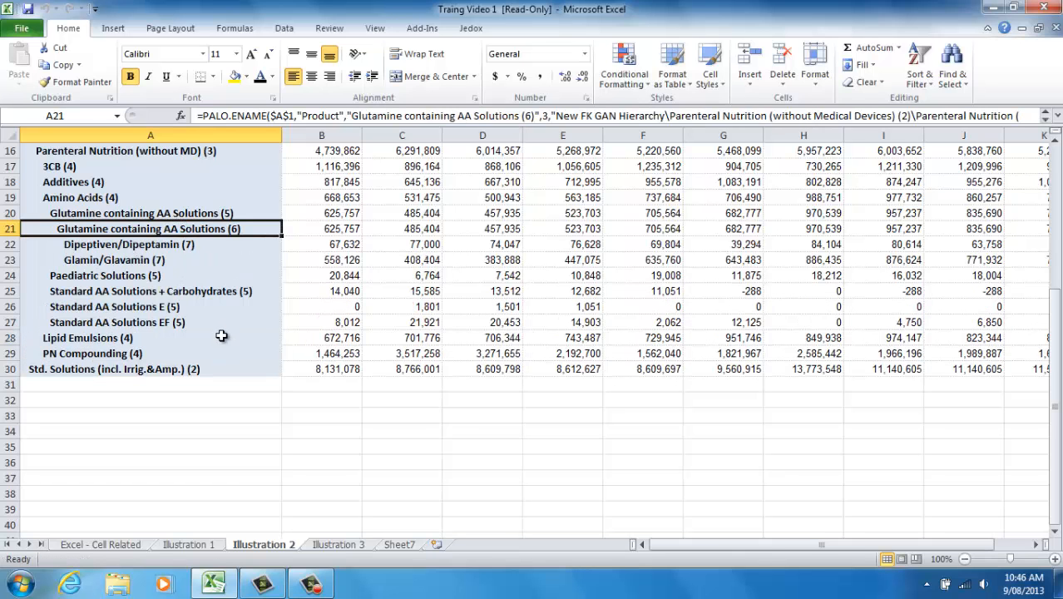
Expand Dipeptiven/Dipeptamin (7) and Glamin/Glavamin (7) down to their individual products.
double_click(176, 246)
scroll(231, 391, "up", 1)
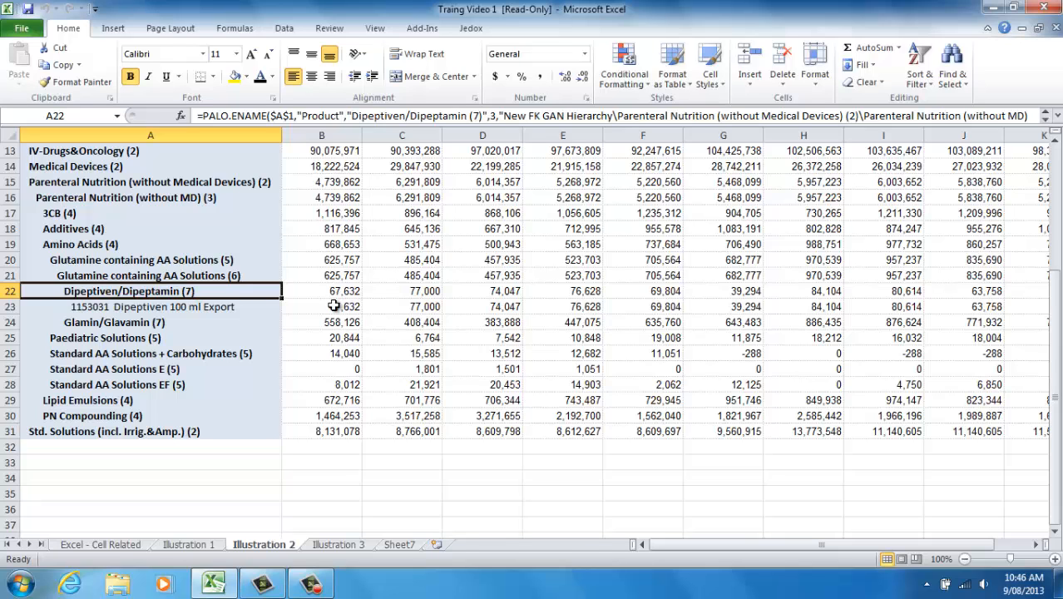
left_click(195, 322)
double_click(195, 323)
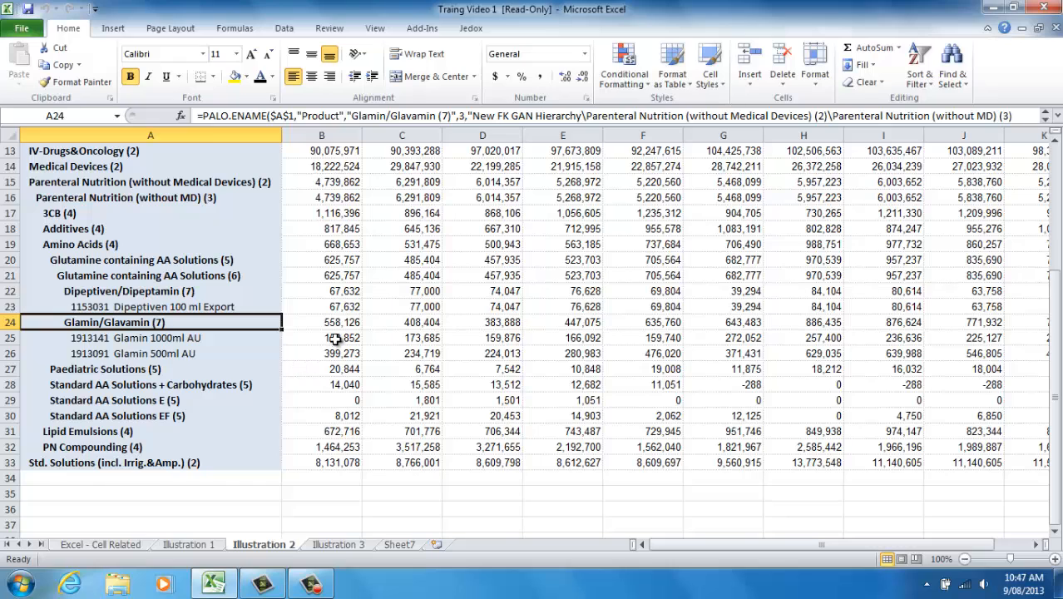
Check the sum of the 2010 Actual values for Glamin 1000ml and 500ml against the Glamin/Glavamin (7) total in B24.
left_click_drag(336, 340, 335, 353)
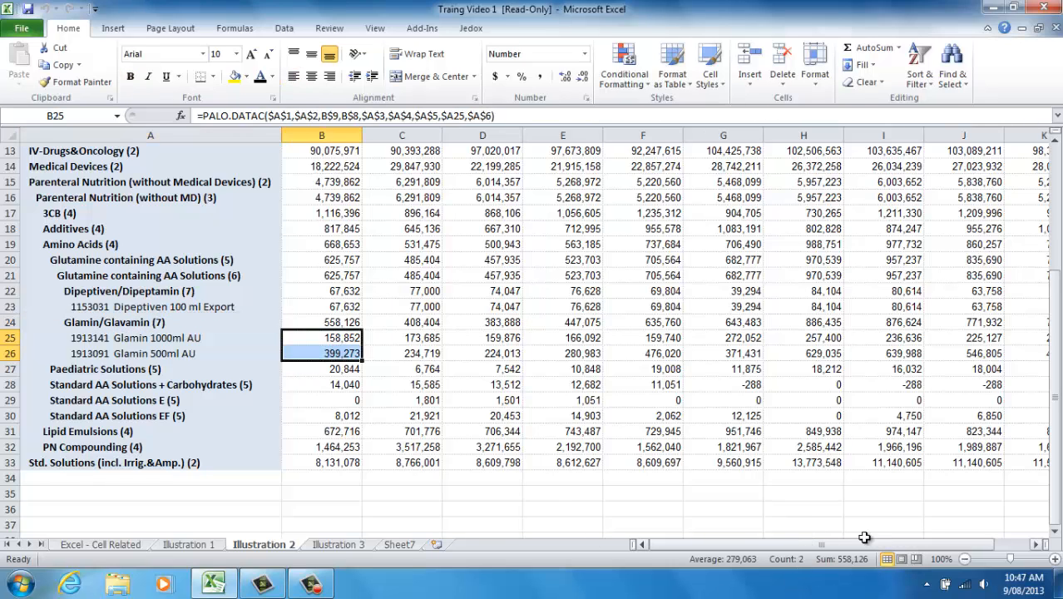
left_click(370, 324)
left_click(354, 323)
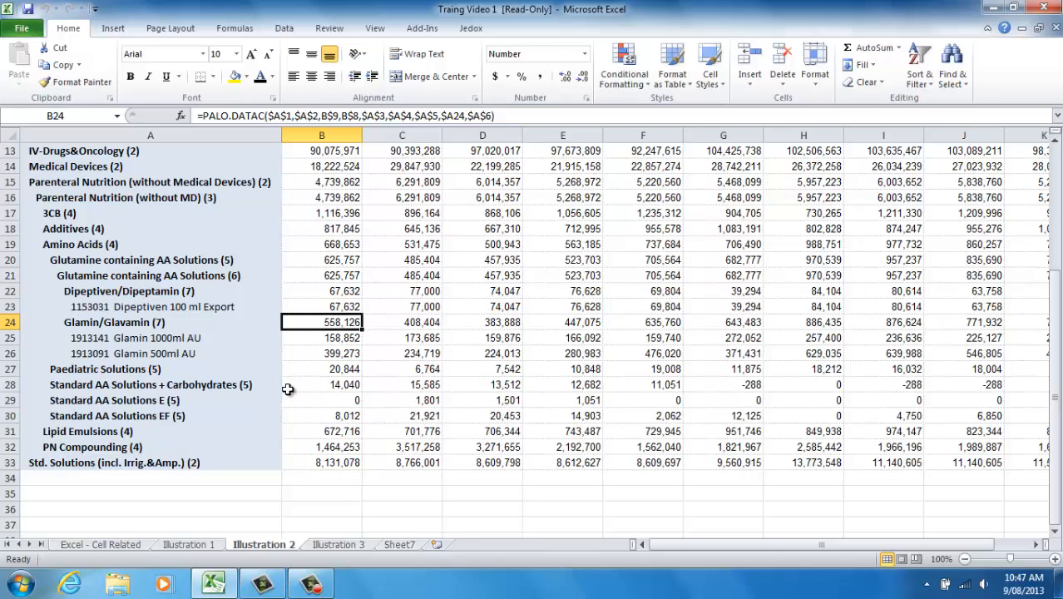
Open the Illustration 3 sheet and inspect the January 2011 Budget formula for Vaminolact 500ml EXP in B12.
left_click(337, 544)
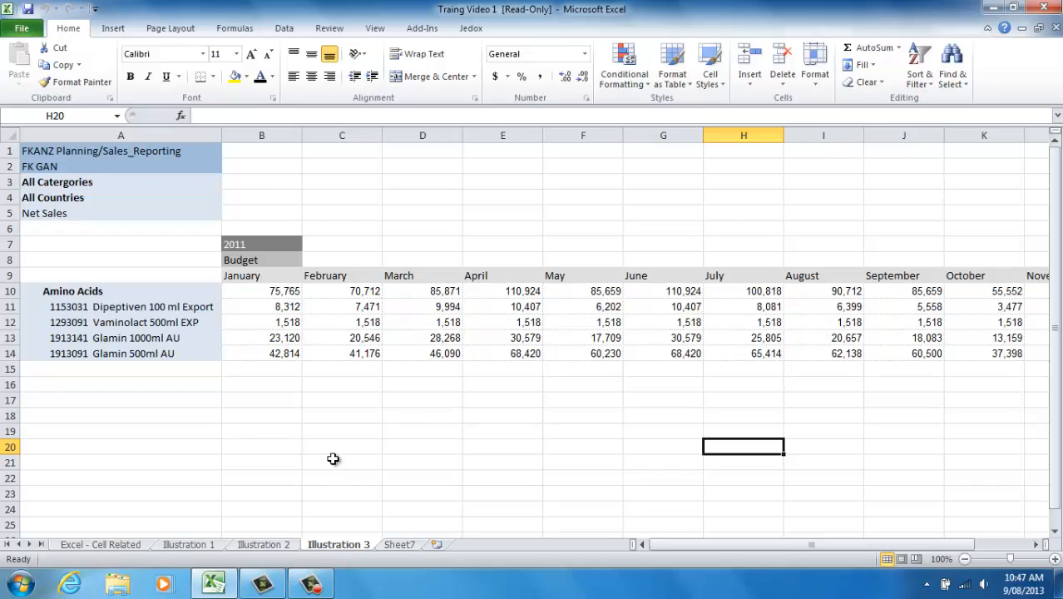
left_click(283, 324)
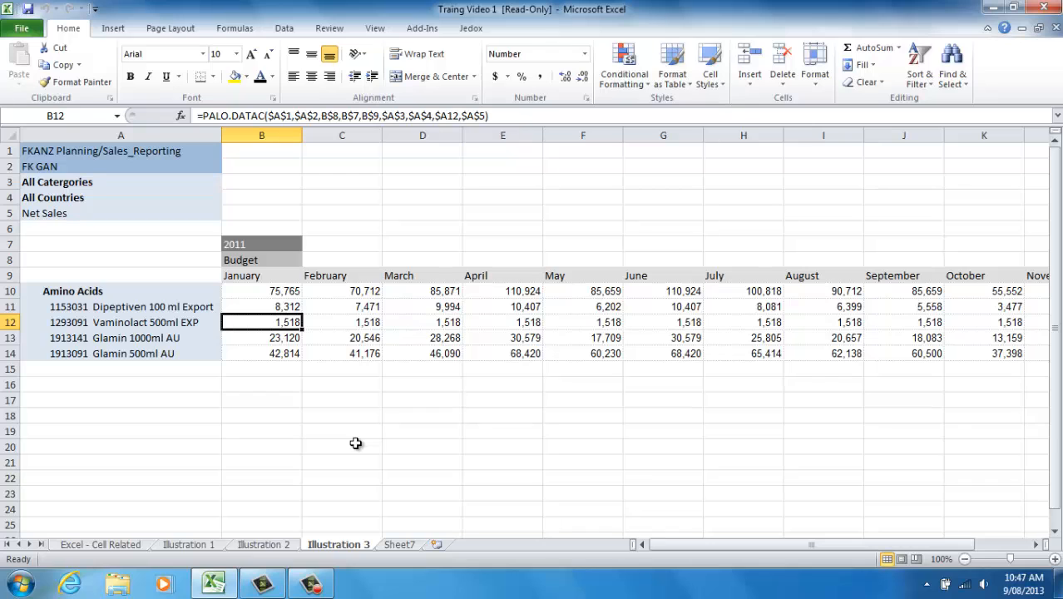
Try to enter 10000 as the February 2011 Budget value for Vaminolact 500ml EXP in C12, and dismiss the error dialog.
left_click(345, 325)
type("10000")
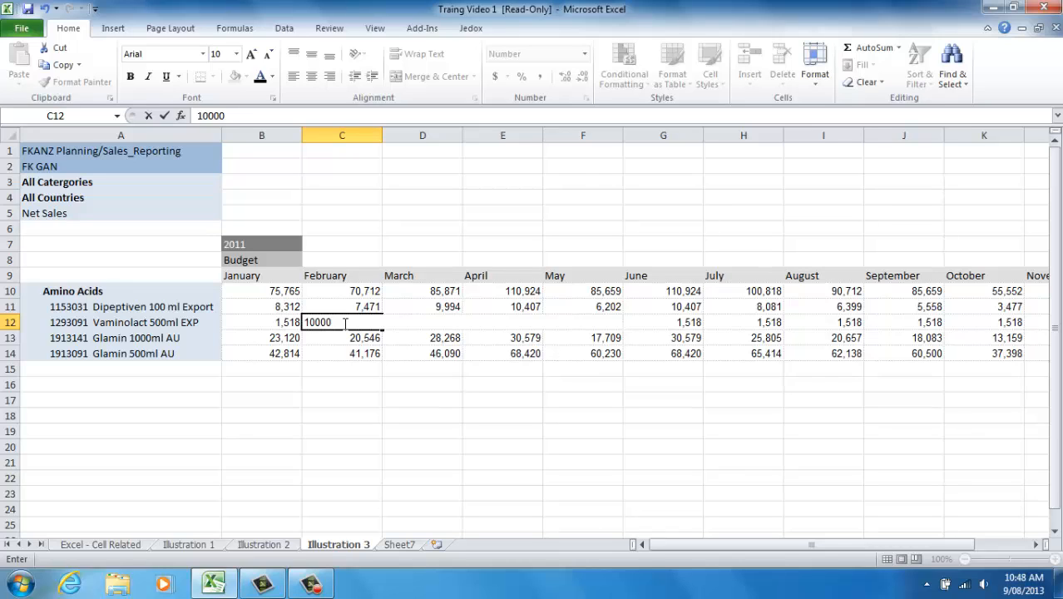
key("Return")
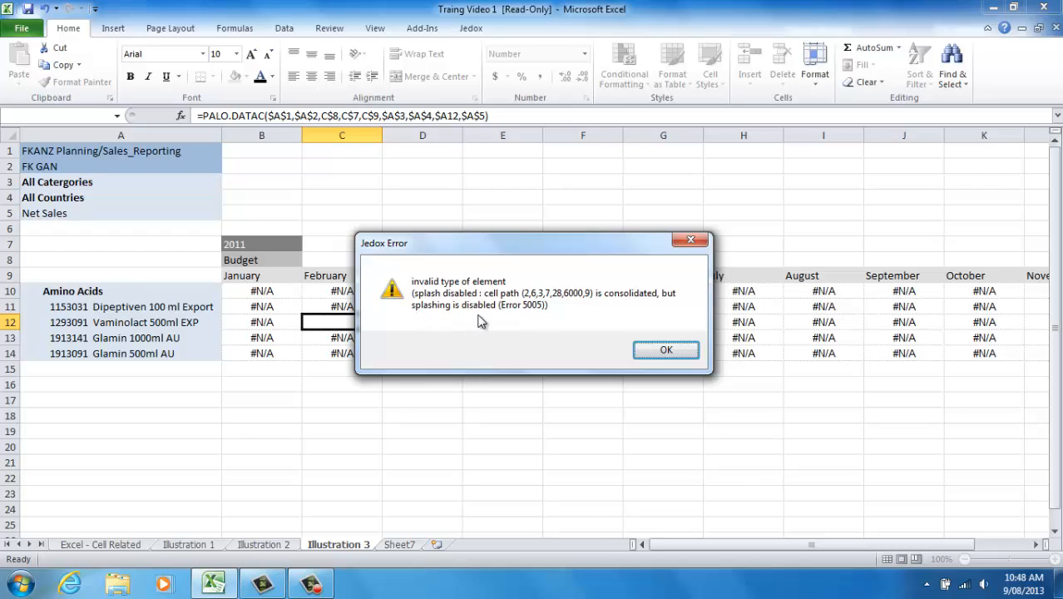
left_click(667, 351)
left_click(666, 351)
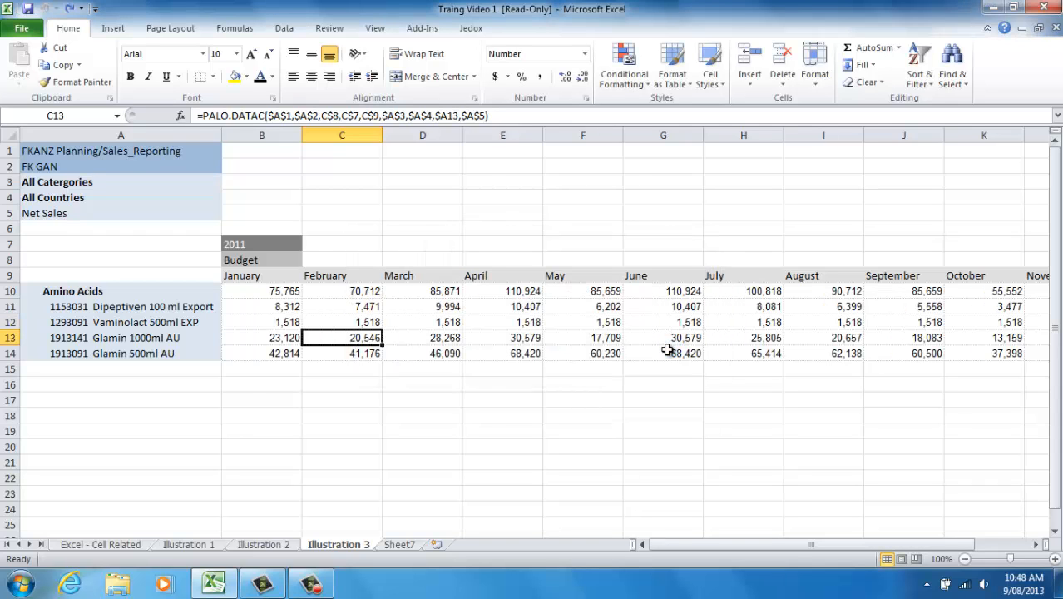